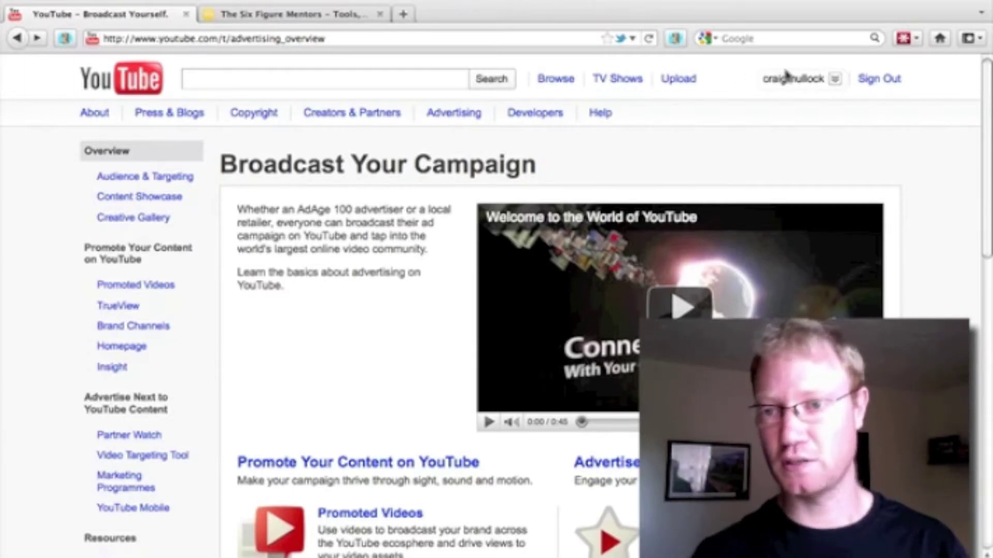
Open the signed-in channel's Account Settings from the top-right username menu
click(836, 79)
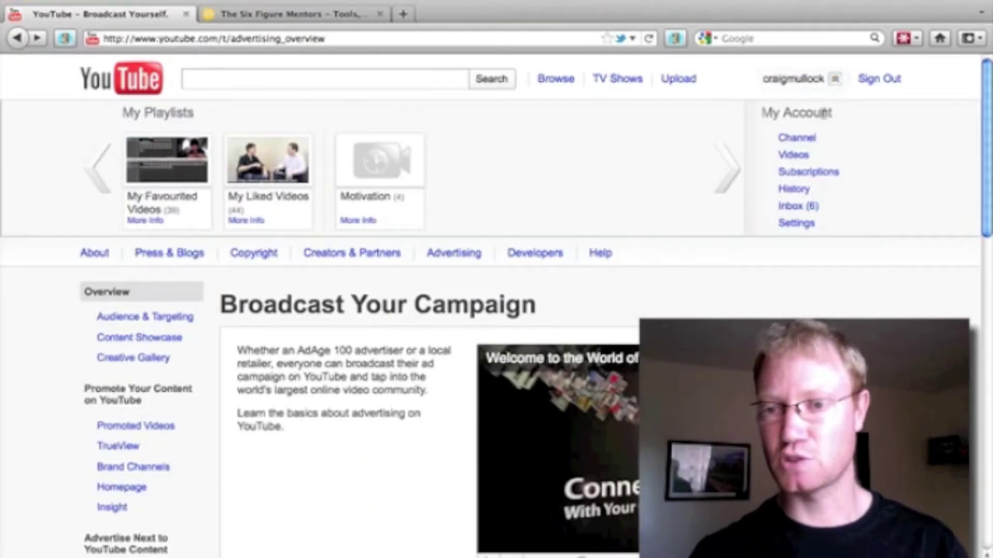
click(796, 224)
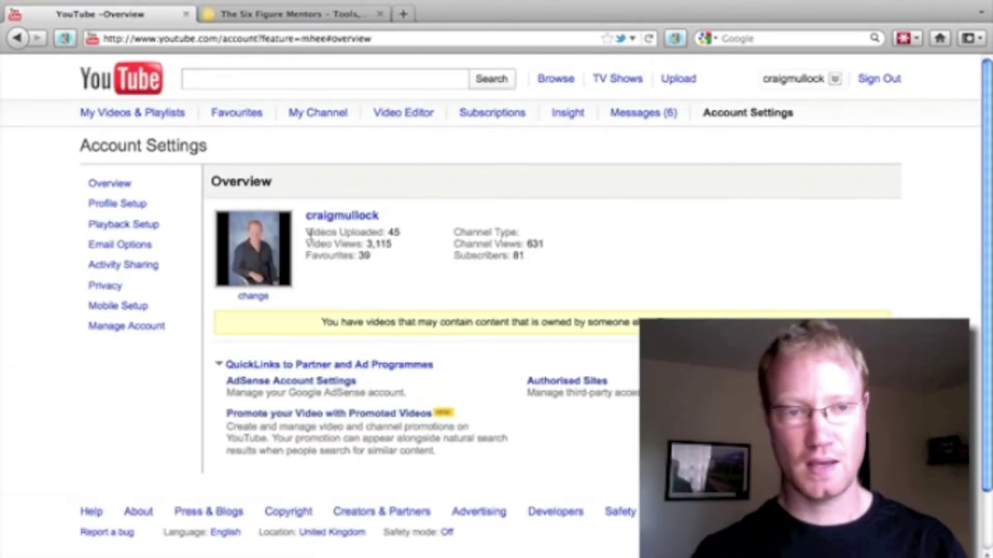
Go to the Activity Sharing section of Account Settings
click(121, 268)
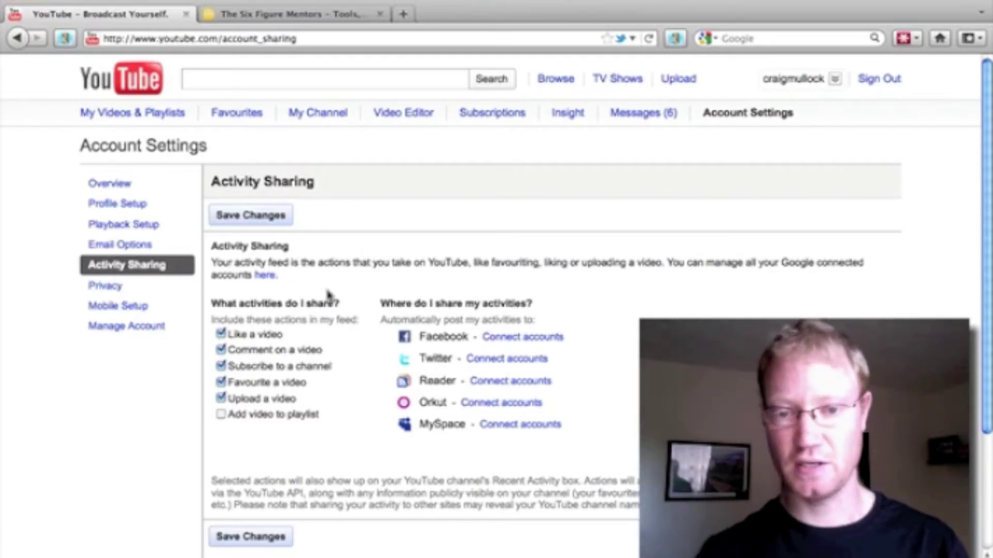
Start connecting a Facebook account for activity sharing
click(525, 338)
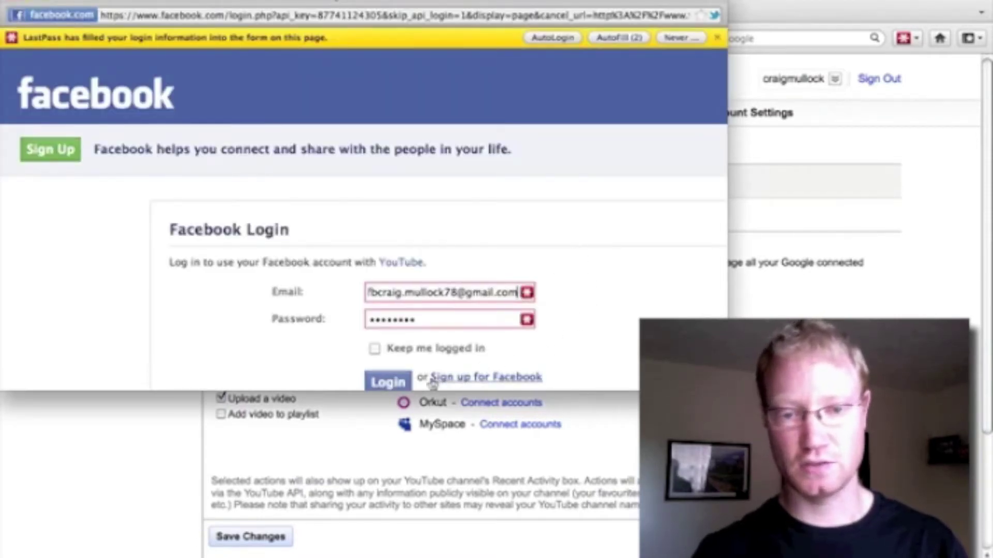
Log in to Facebook with the pre-filled credentials to link it
click(390, 382)
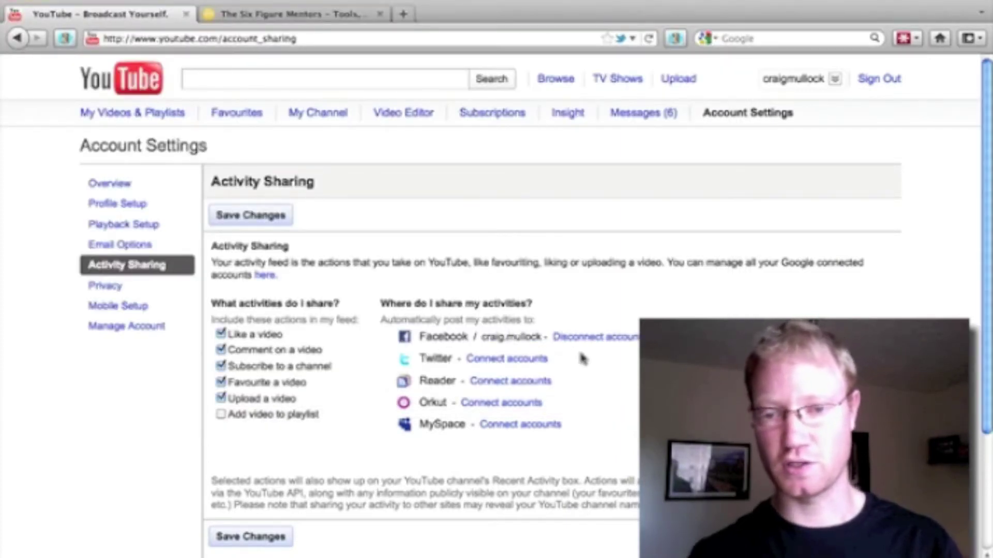
Start connecting a Twitter account for activity sharing
click(516, 361)
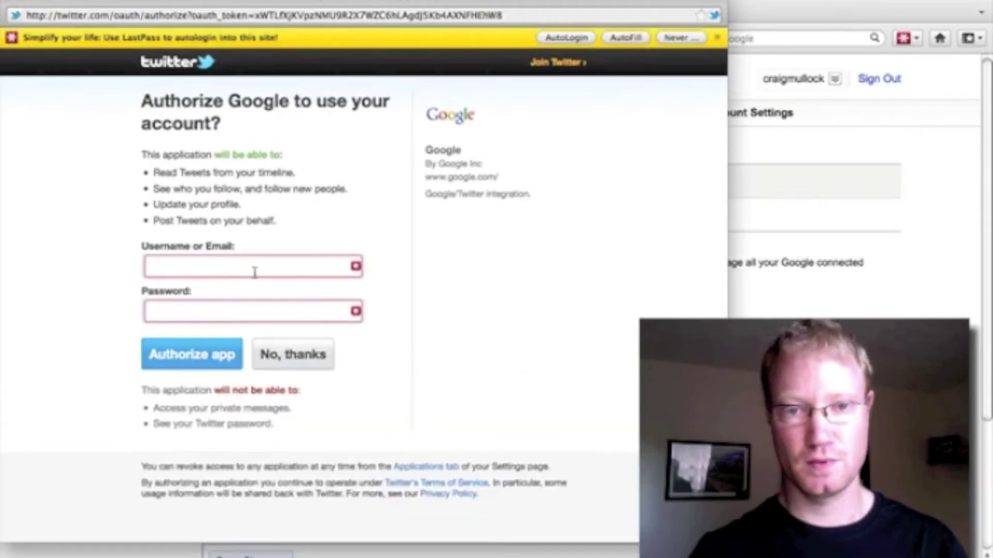
Enter the suggested Twitter username and the password, then authorize Google's access
click(248, 265)
text(cr)
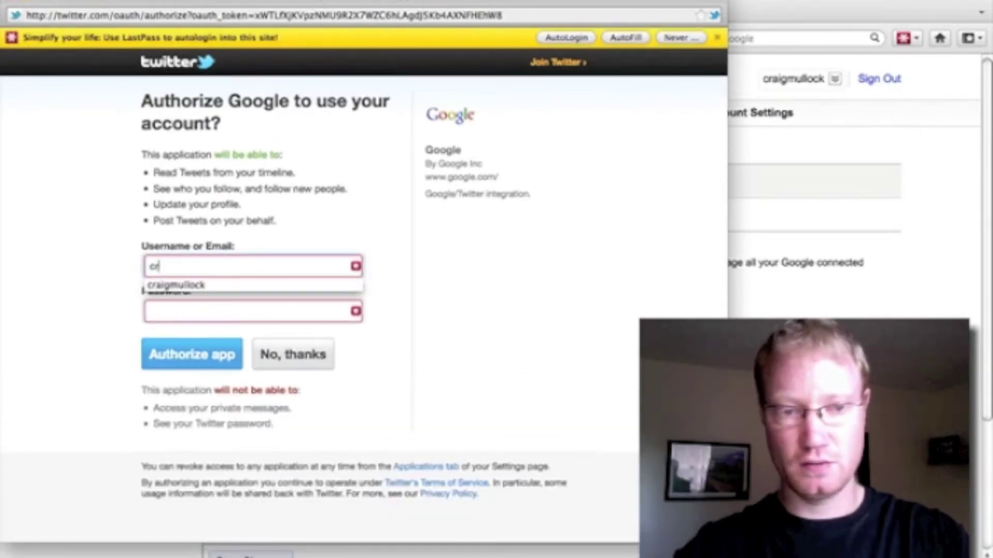
click(242, 285)
click(217, 312)
text(*********)
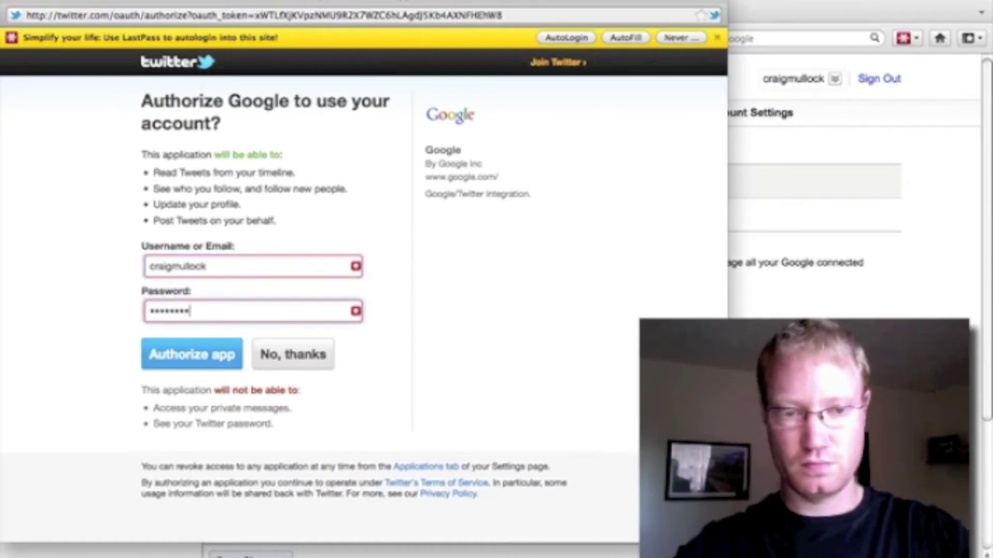
click(195, 355)
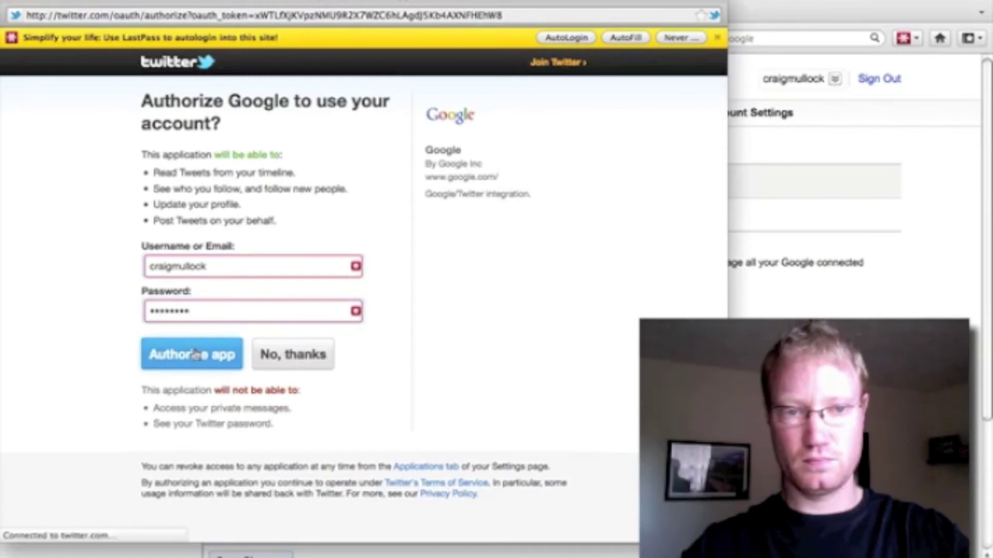